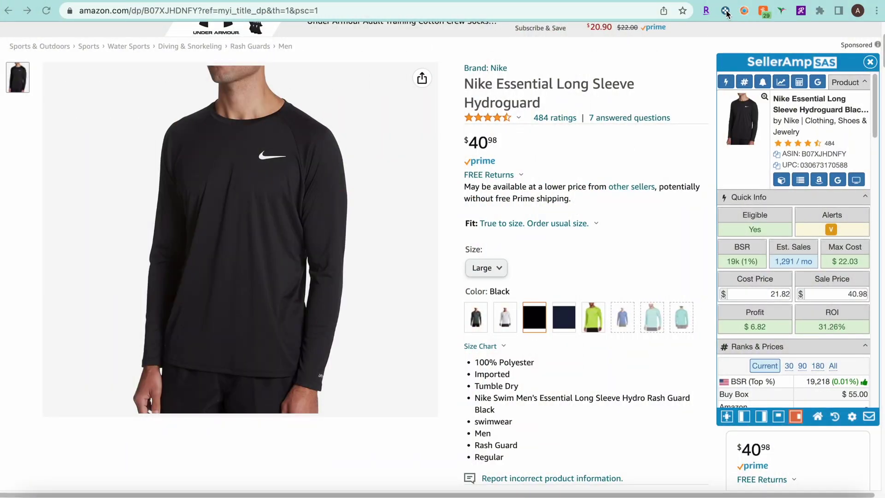
Step: Scroll down the Hydroguard listing to Keepa's 3-month price history (New $40.54, Buy Box $49.99)
scroll(513, 202, "down", 15)
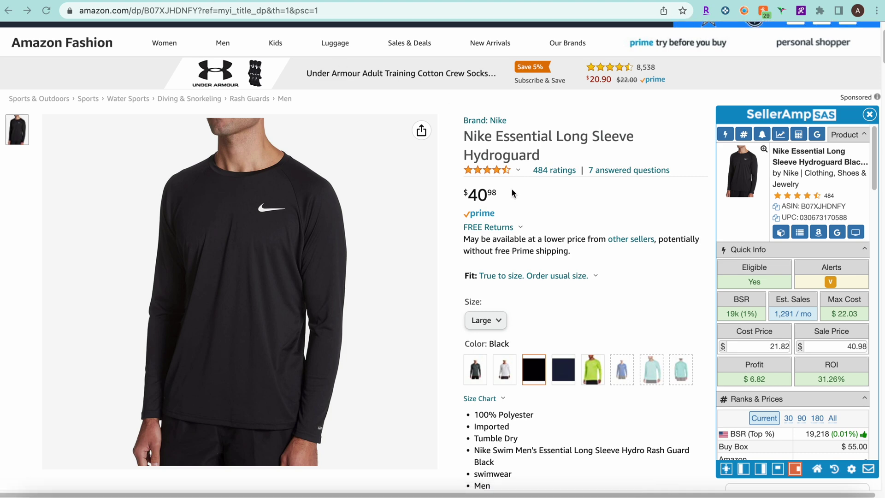
scroll(512, 193, "down", 15)
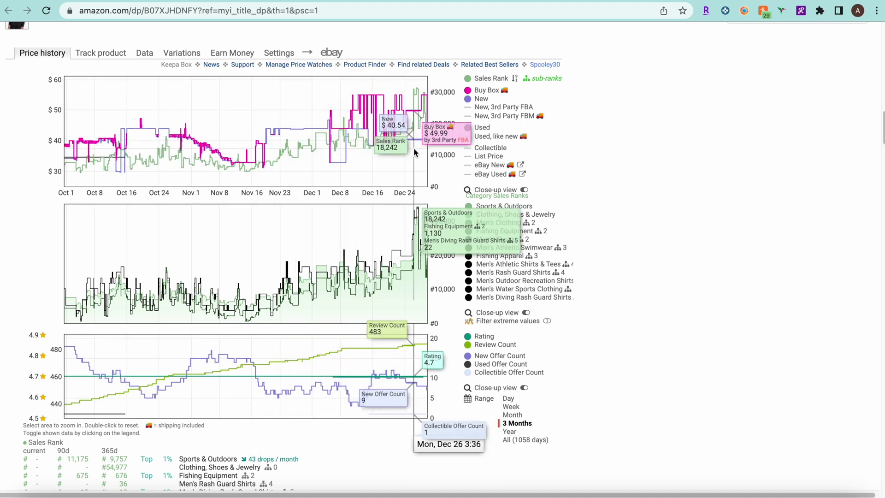
Step: Turn off the New and third-party FBM price lines so only Buy Box price and sales rank remain
left_click(470, 116)
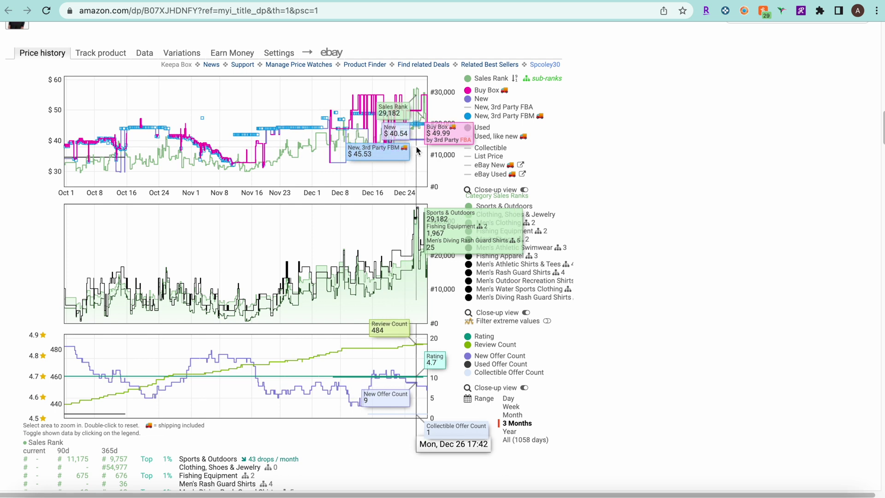
left_click(481, 98)
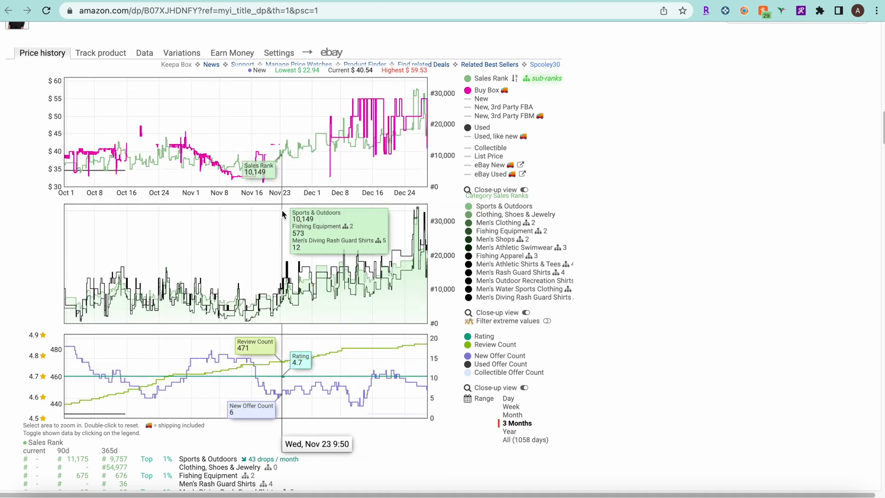
scroll(634, 232, "down", 1)
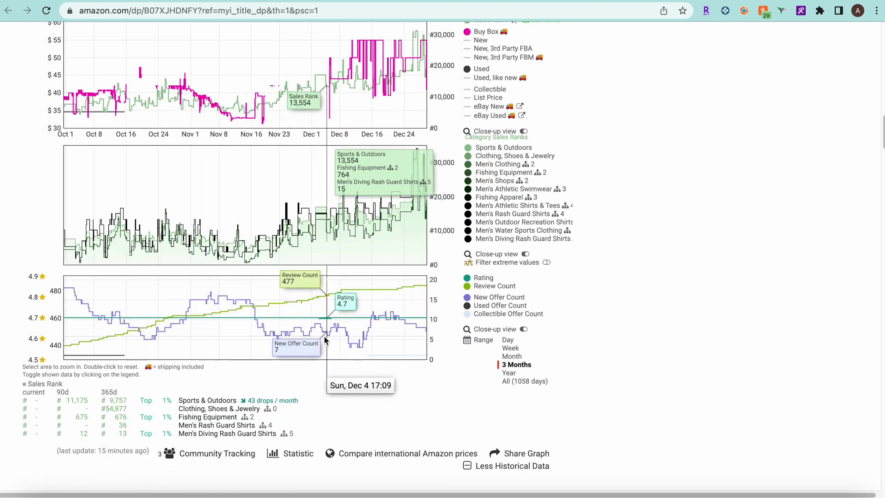
scroll(354, 301, "up", 1)
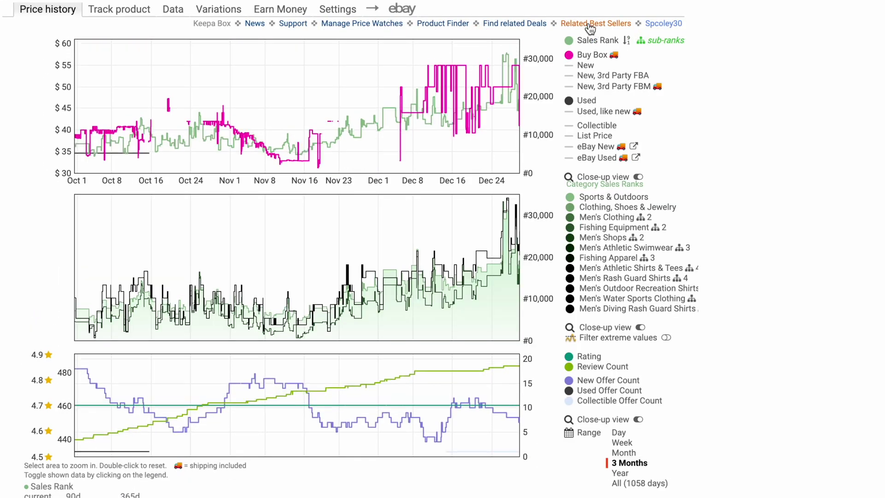
left_click(570, 87)
left_click(572, 76)
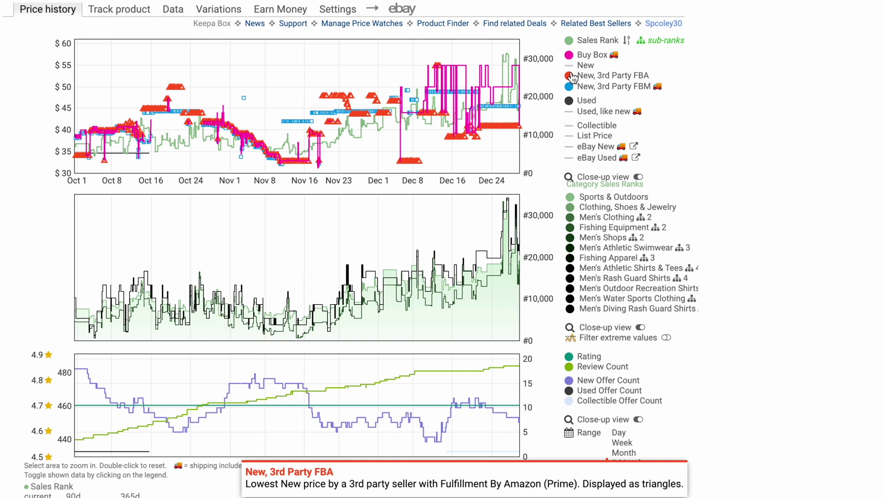
left_click(572, 76)
left_click(570, 87)
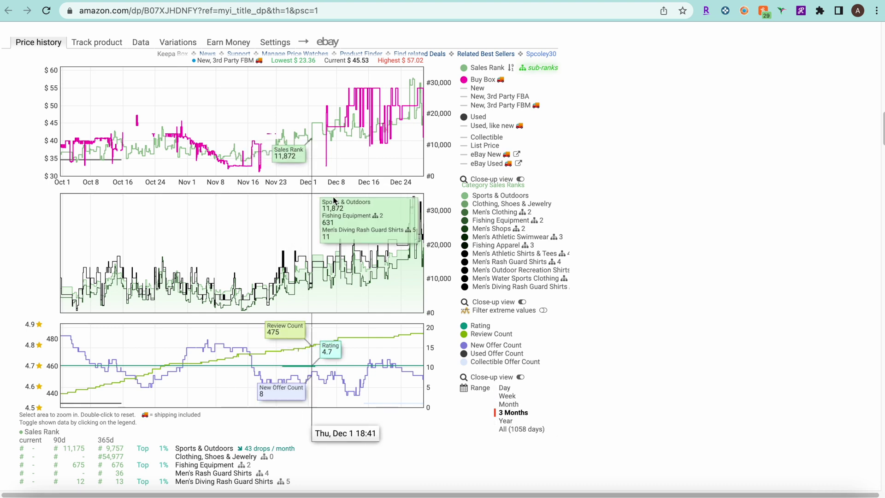
Step: Switch the Keepa charts to the Year range, then back to 3 Months
mouse_move(547, 349)
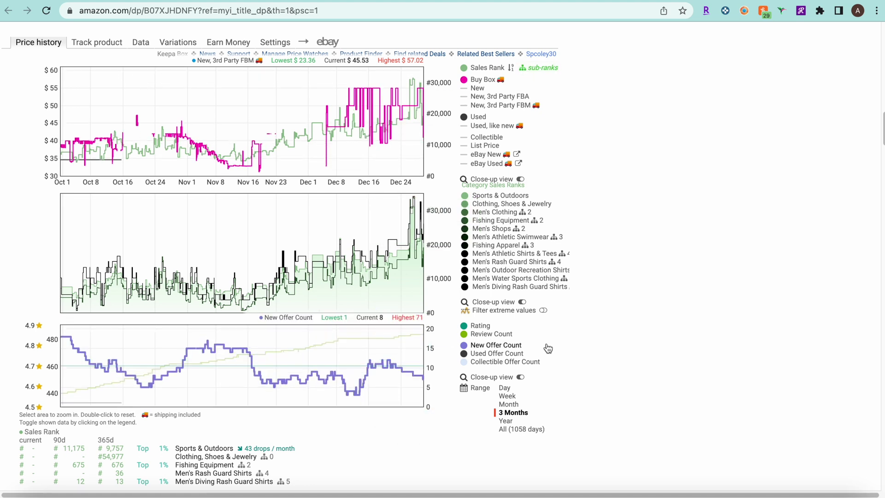
left_click(507, 421)
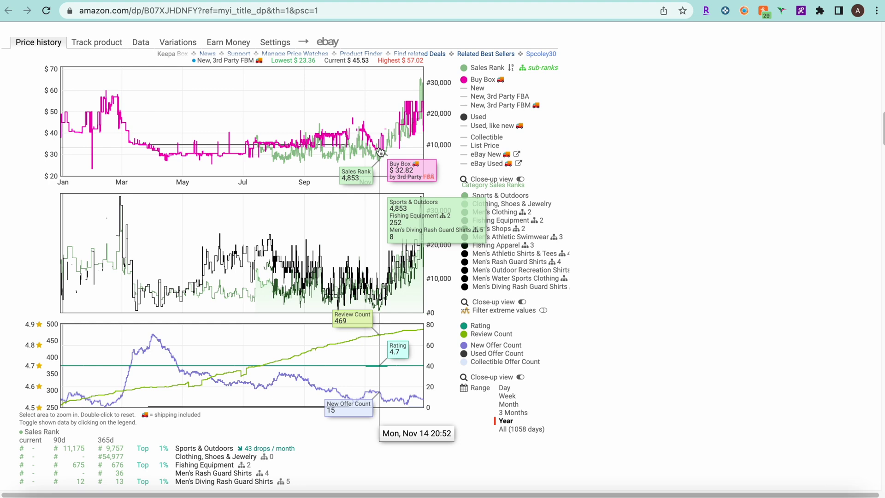
left_click(521, 413)
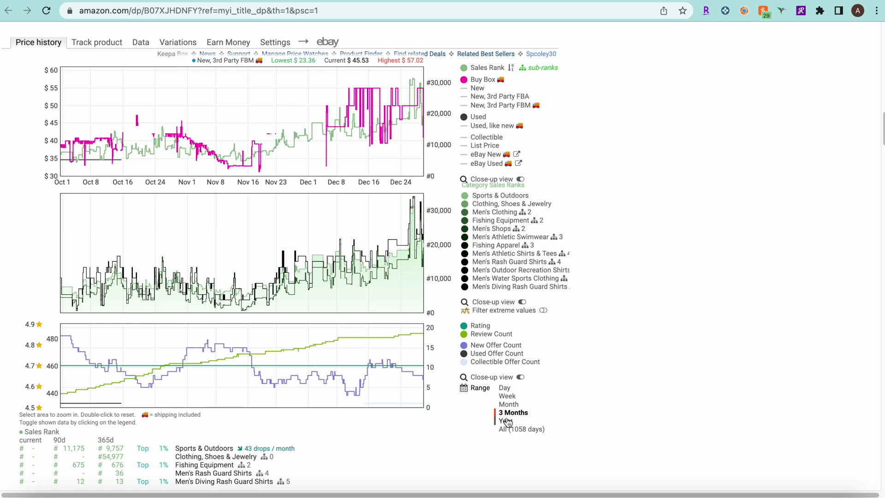
Step: Open Keepa's Data section on the Product Details tables
scroll(507, 421, "down", 1)
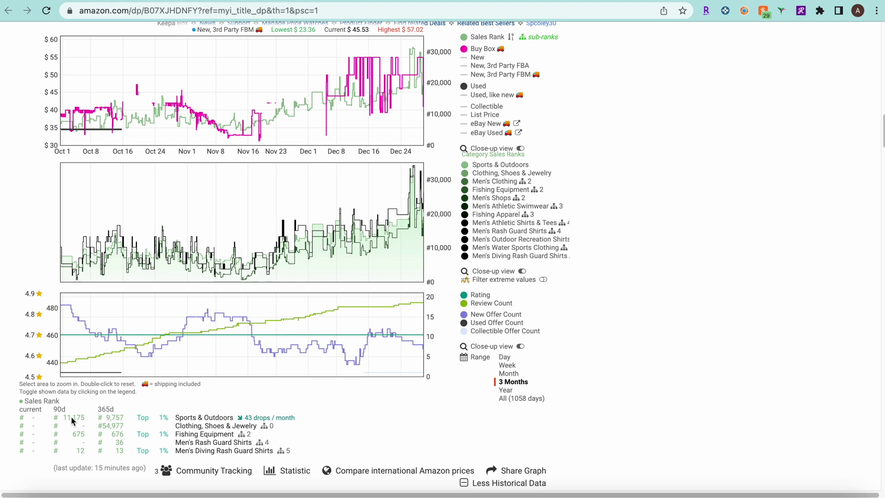
scroll(71, 420, "up", 1)
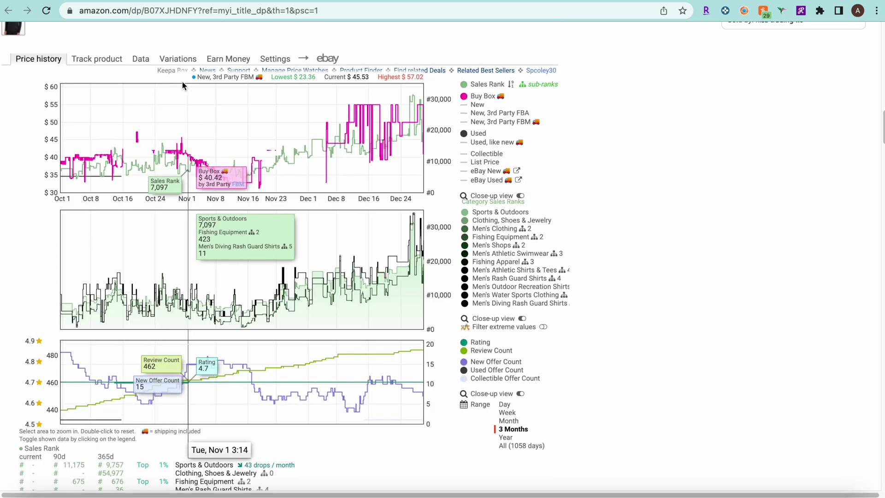
left_click(141, 60)
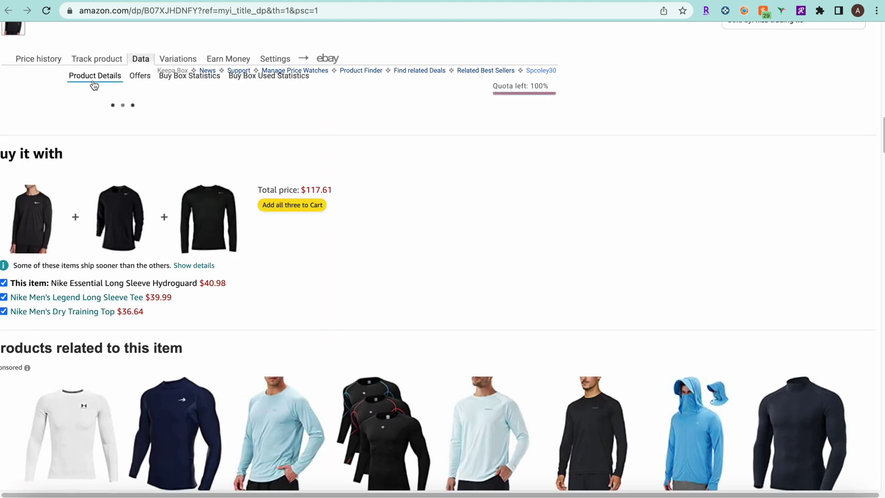
scroll(317, 177, "down", 1)
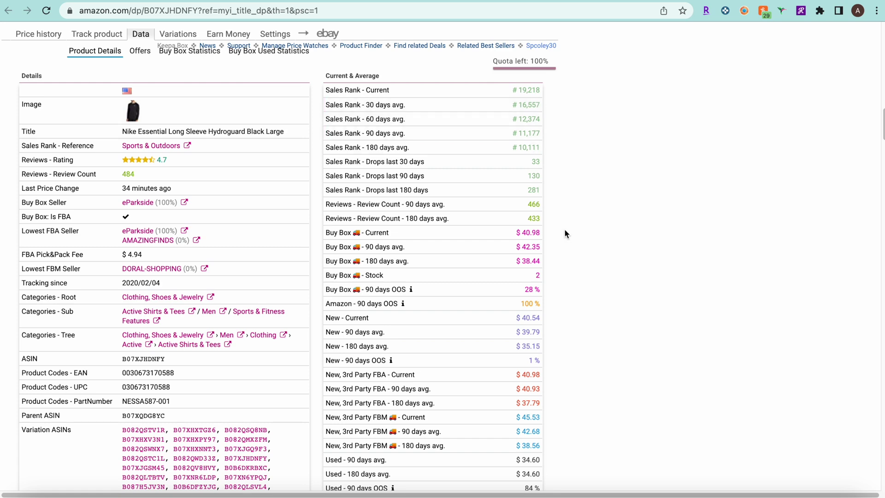
scroll(564, 229, "down", 1)
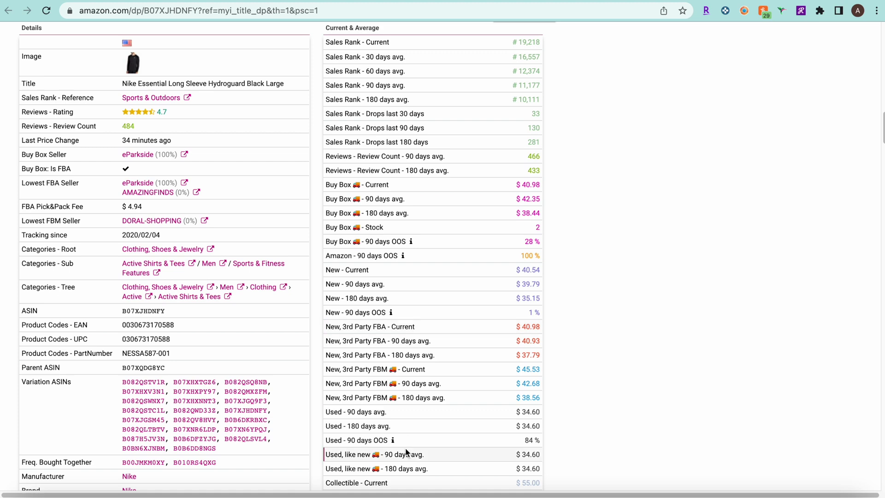
scroll(598, 396, "up", 1)
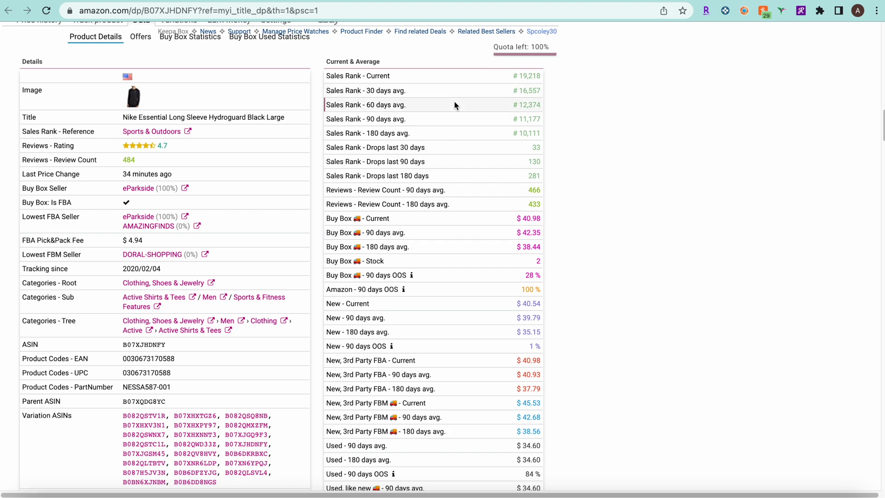
scroll(586, 140, "down", 1)
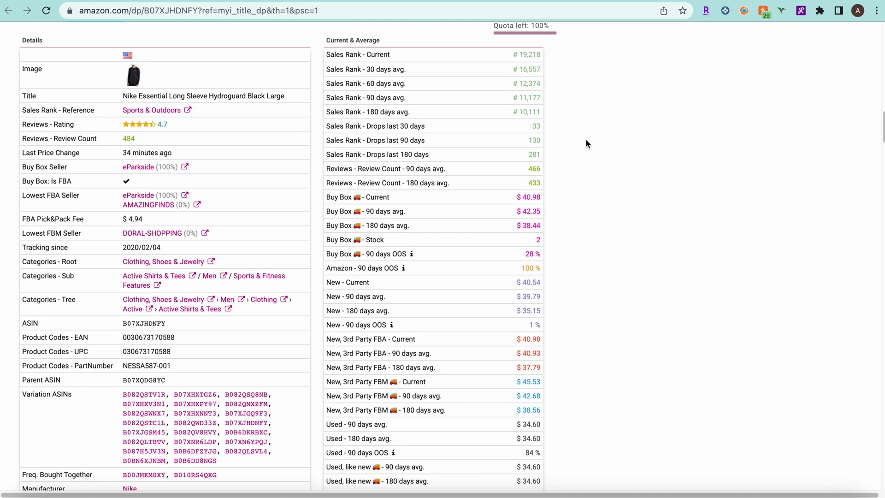
scroll(586, 144, "up", 2)
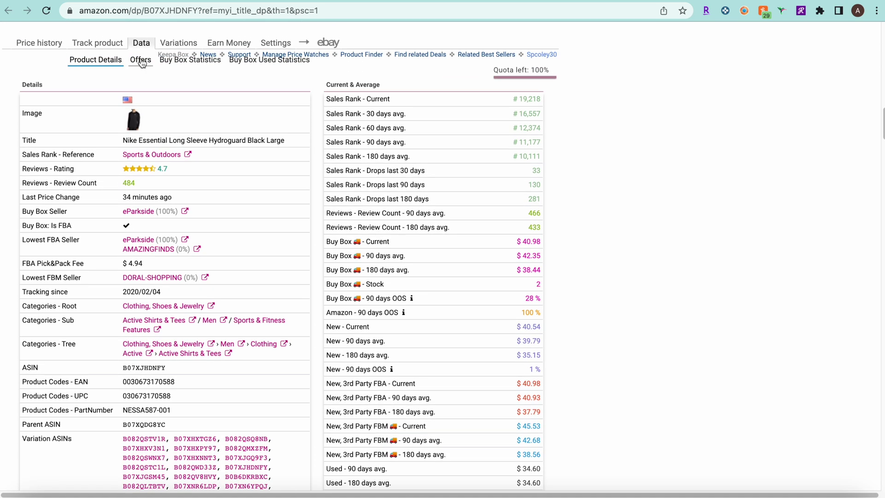
left_click(141, 60)
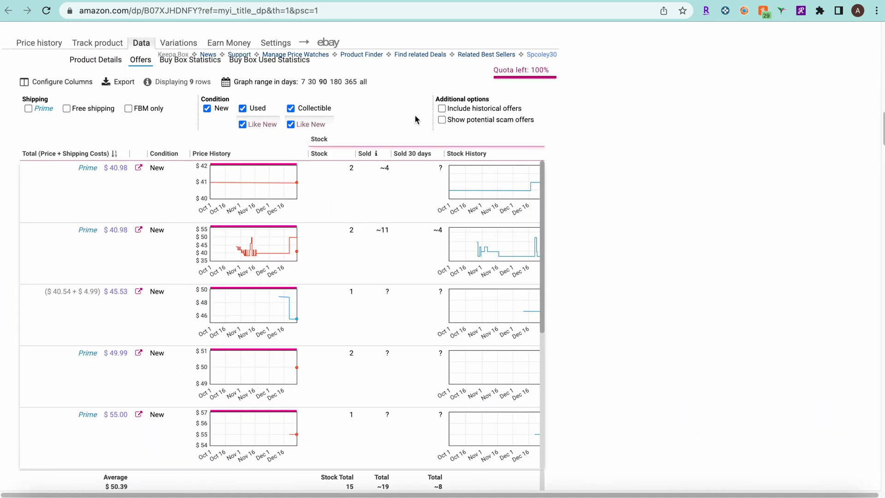
Step: Review all columns of the 9 current offers, then include historical offers in the table
scroll(559, 166, "down", 1)
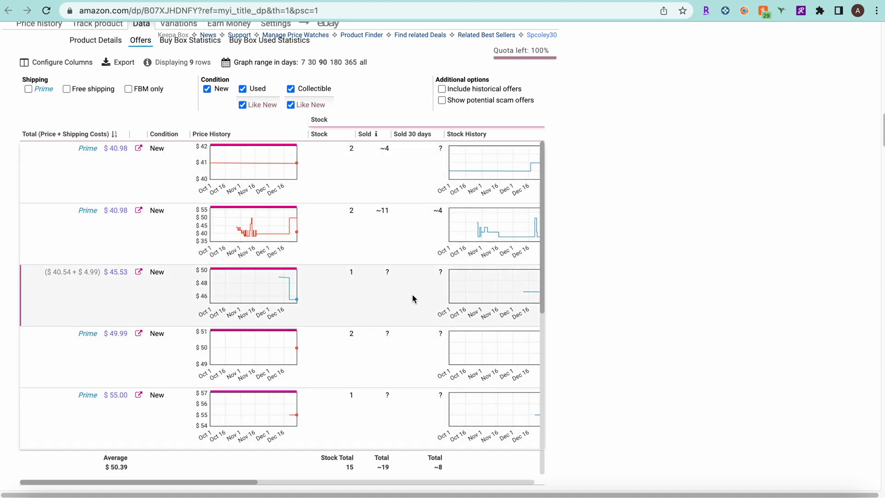
scroll(404, 278, "right", 5)
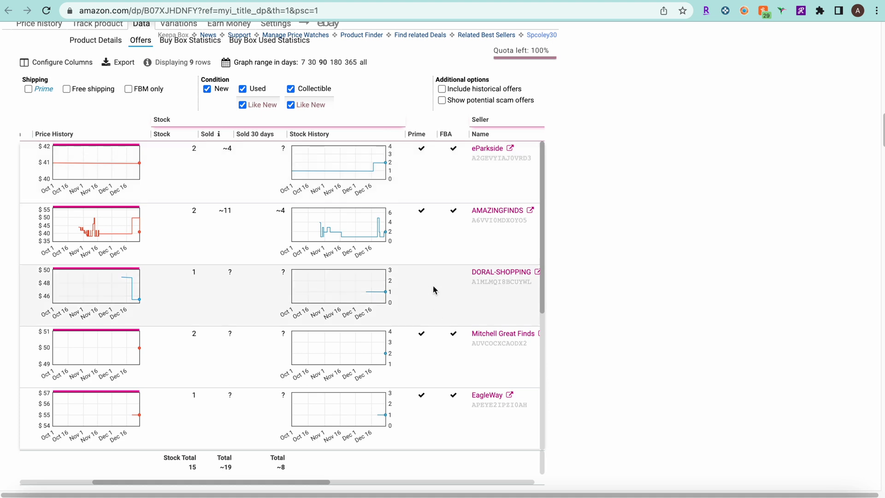
scroll(433, 289, "right", 6)
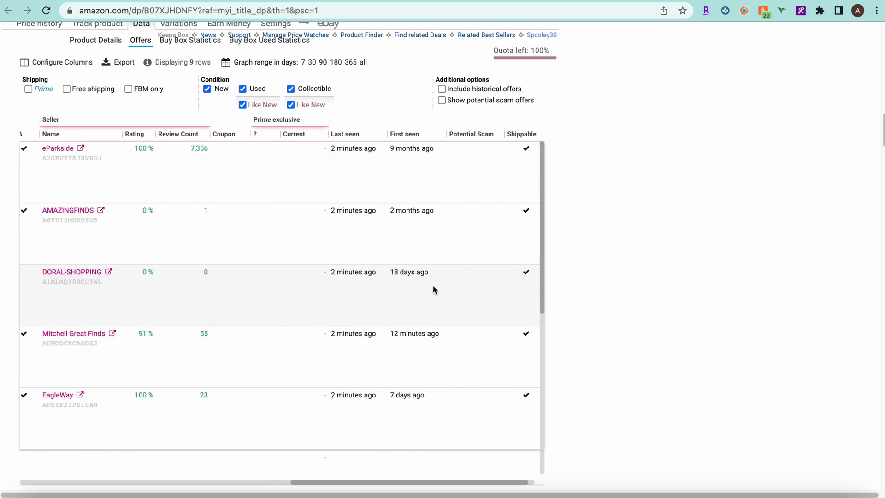
scroll(433, 290, "left", 3)
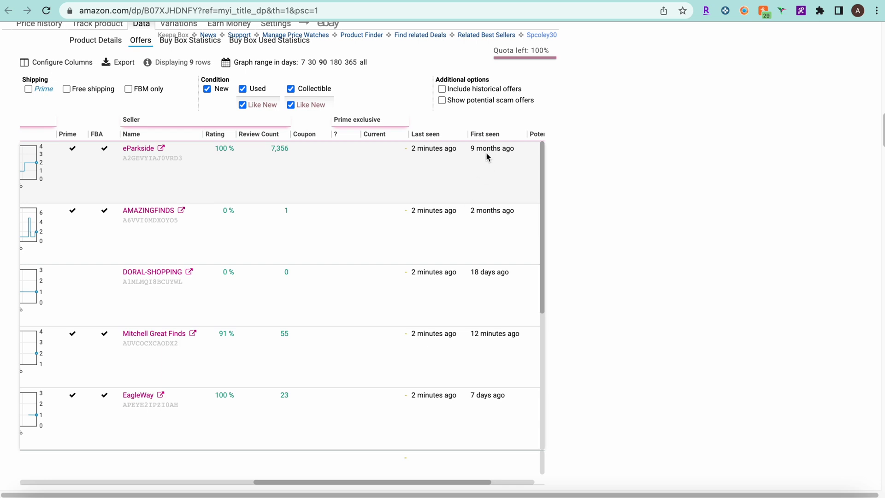
scroll(486, 175, "left", 10)
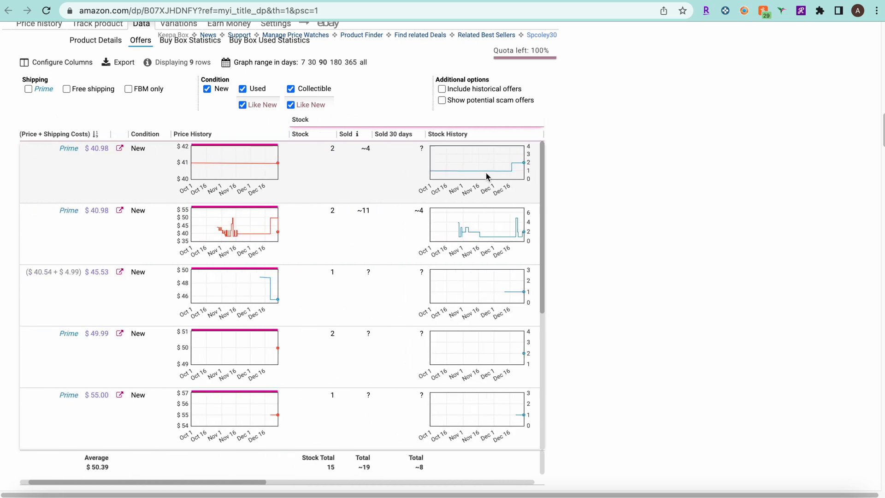
scroll(348, 172, "right", 1)
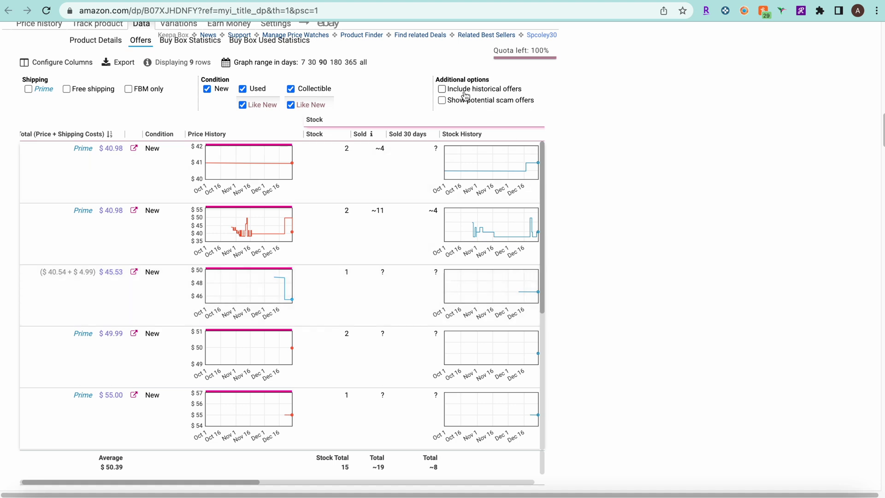
left_click(441, 89)
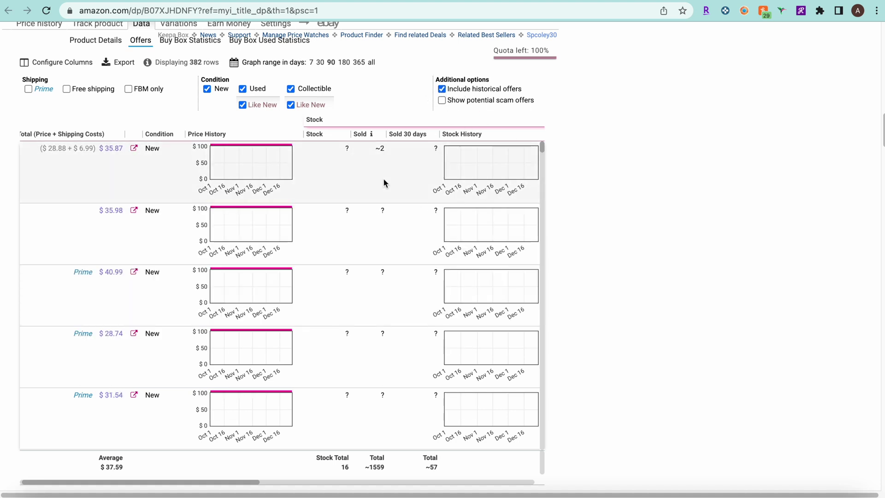
Step: Browse the 382 historical offer rows and columns, then show the Buy Box Statistics seller table
scroll(319, 314, "down", 3)
scroll(320, 315, "down", 15)
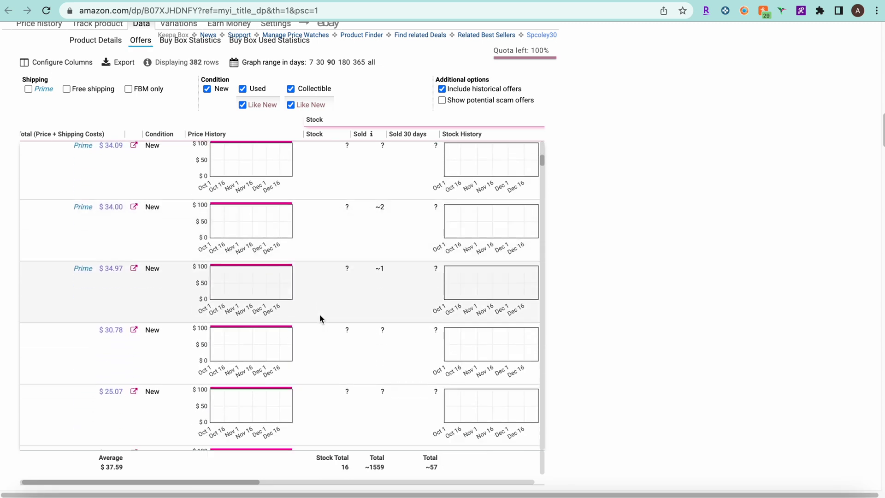
scroll(319, 314, "down", 10)
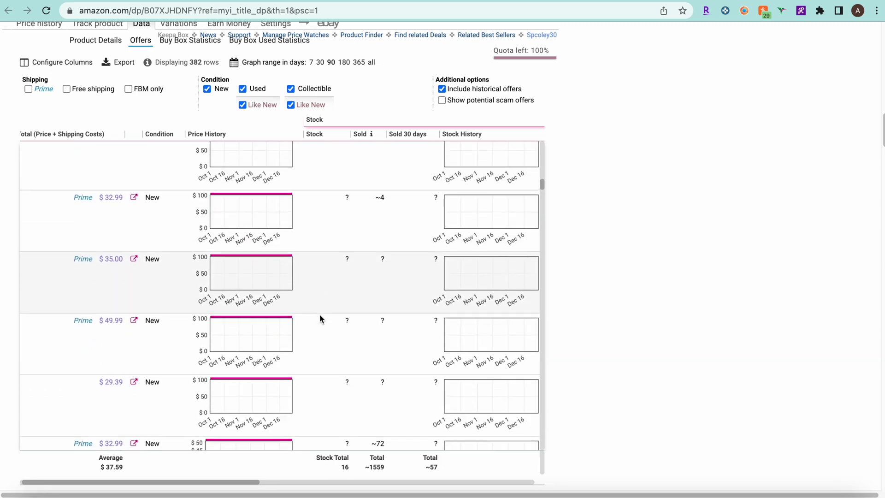
scroll(580, 376, "down", 2)
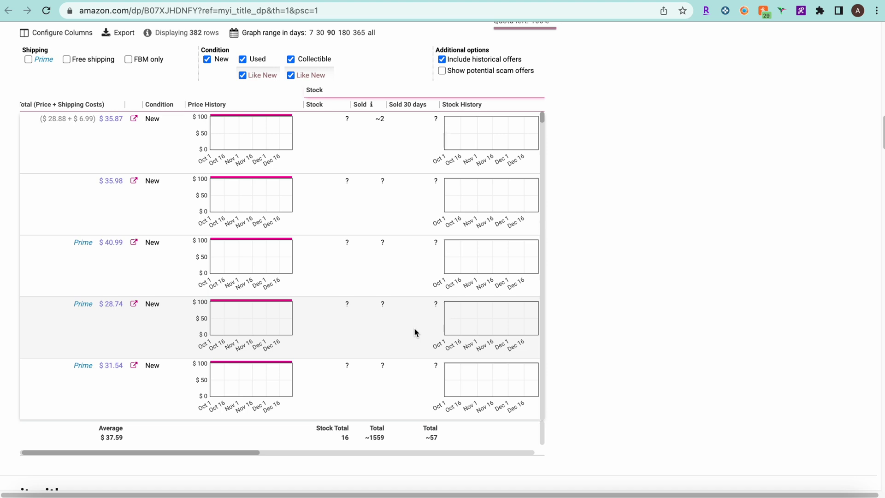
scroll(367, 363, "right", 5)
scroll(367, 362, "right", 5)
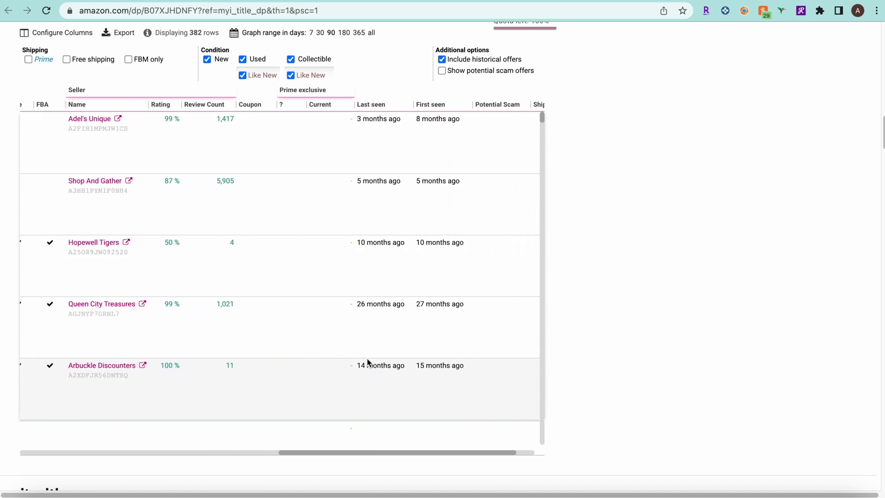
scroll(406, 322, "left", 5)
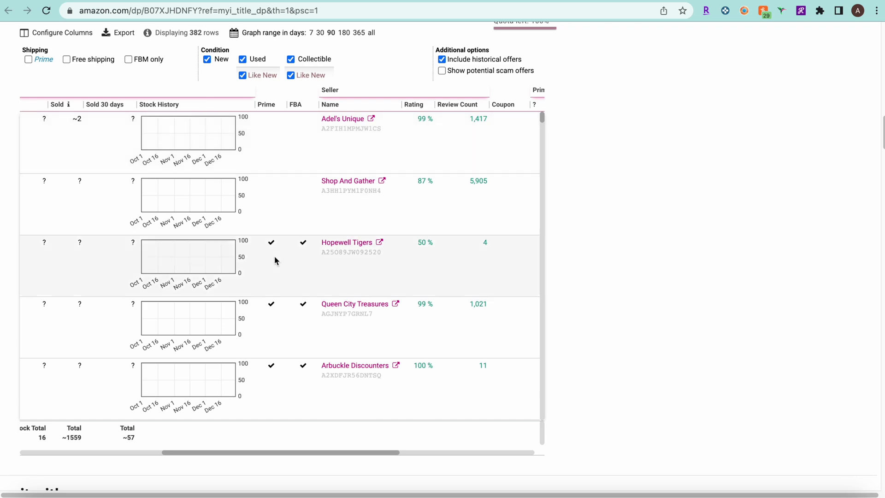
scroll(275, 261, "up", 2)
left_click(194, 59)
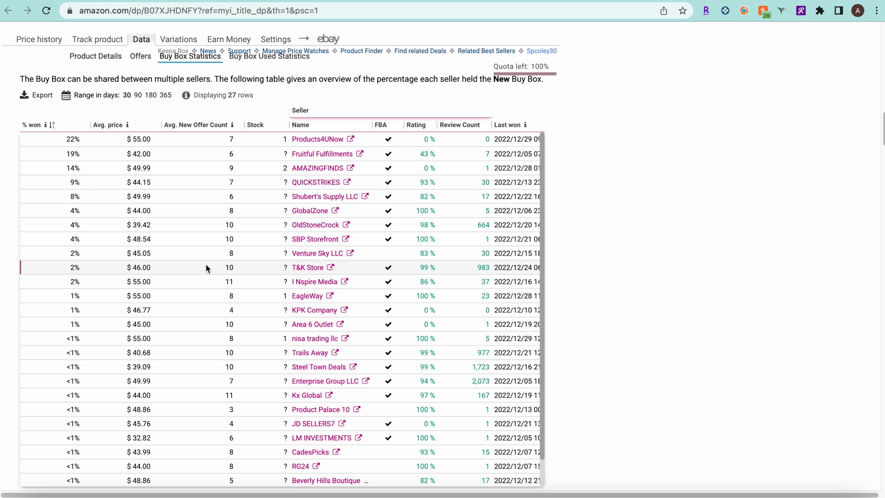
Step: Set the Buy Box statistics range to 180 days, then narrow it to 90 days
left_click(150, 95)
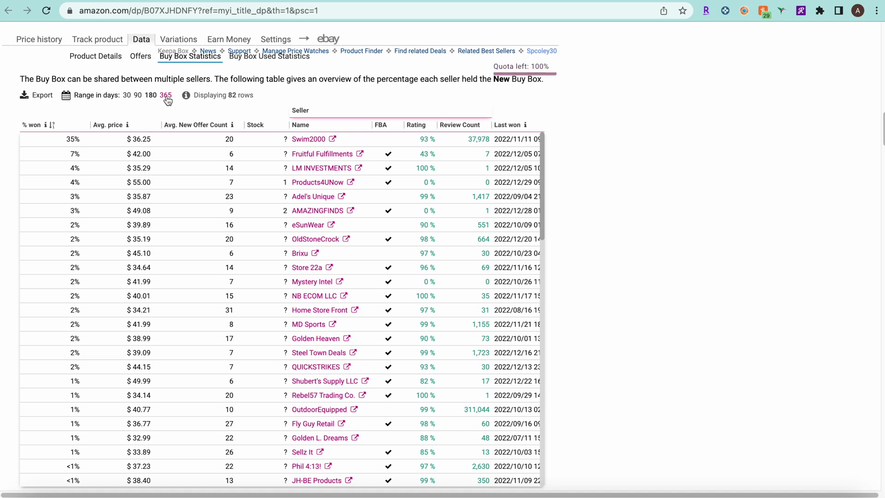
scroll(316, 225, "right", 4)
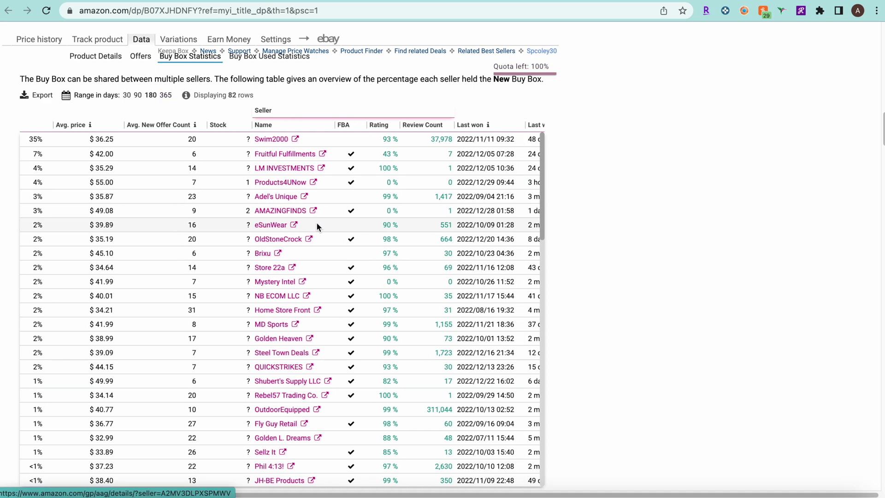
scroll(316, 225, "left", 4)
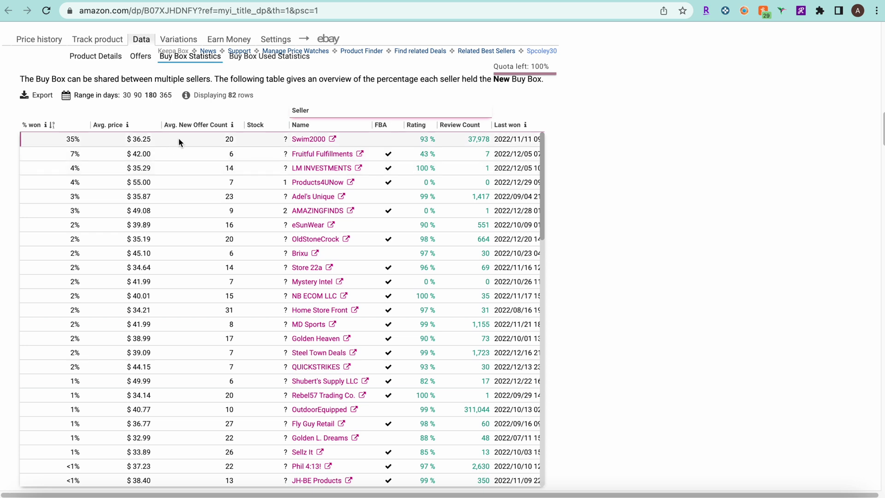
left_click(137, 95)
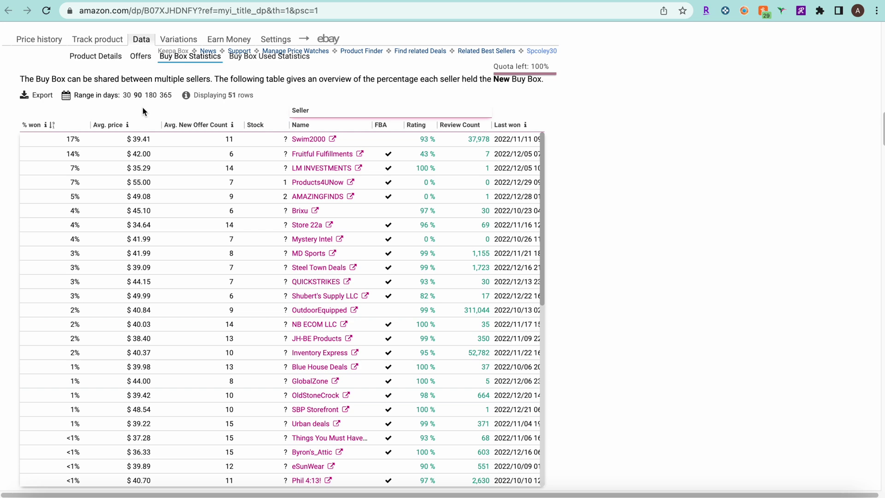
scroll(142, 112, "up", 2)
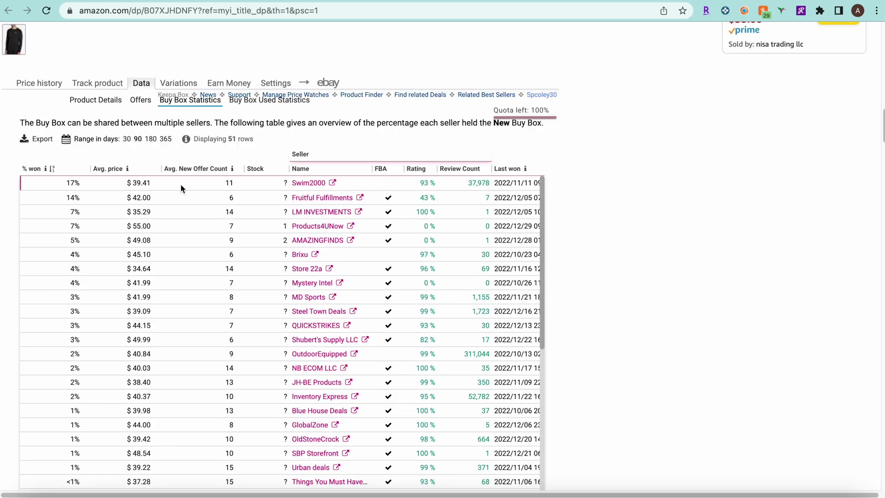
left_click(176, 84)
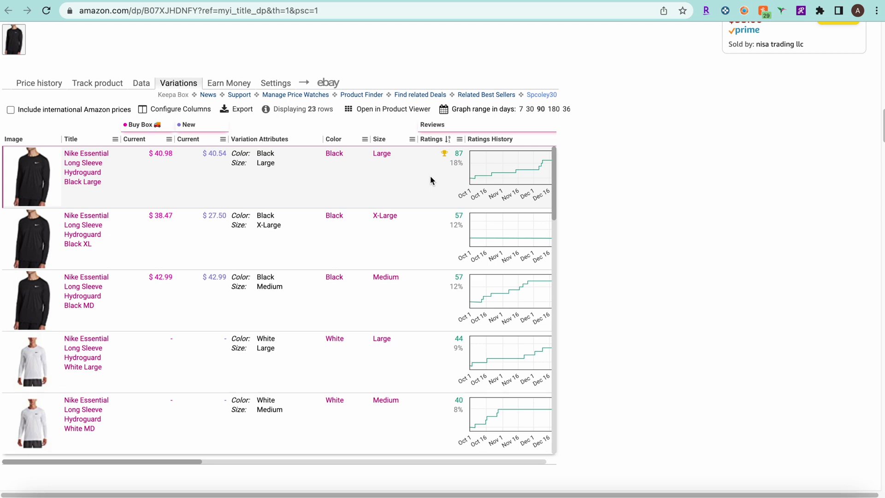
Step: Scroll through the 23 shirt variations, from Black Large at $40.98 to Black X-Large and Medium
scroll(430, 176, "down", 15)
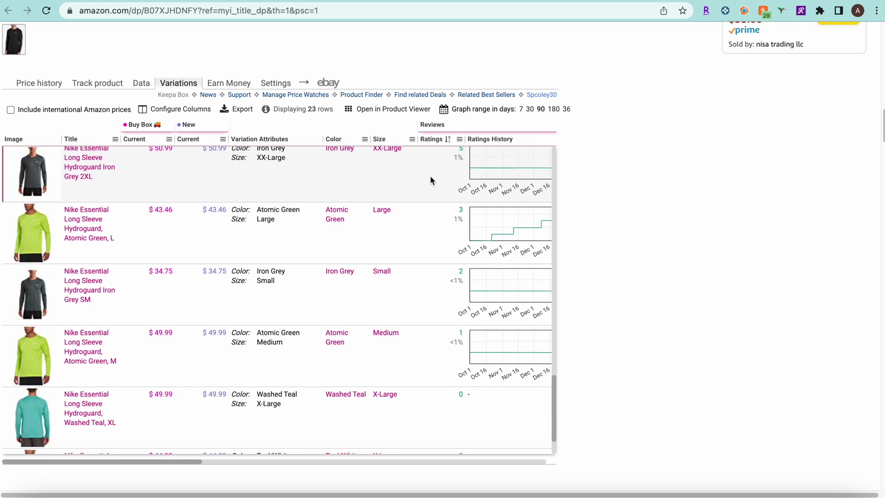
scroll(69, 377, "down", 2)
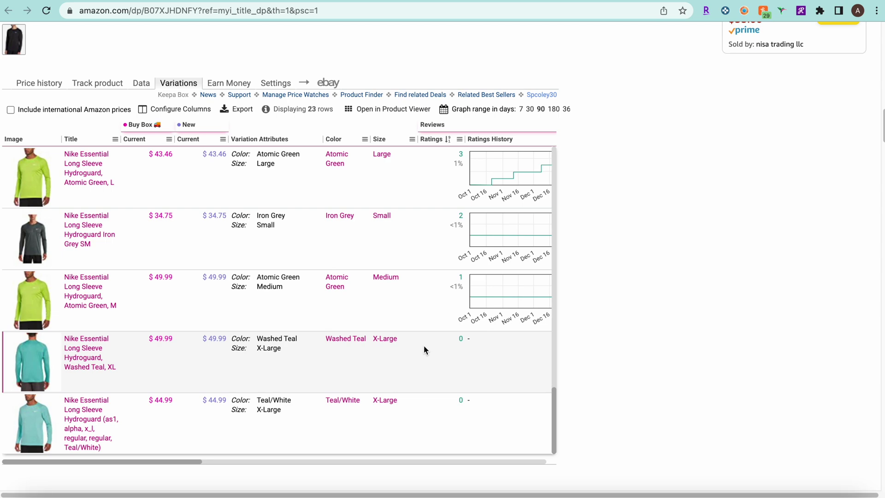
scroll(424, 344, "up", 15)
mouse_move(475, 154)
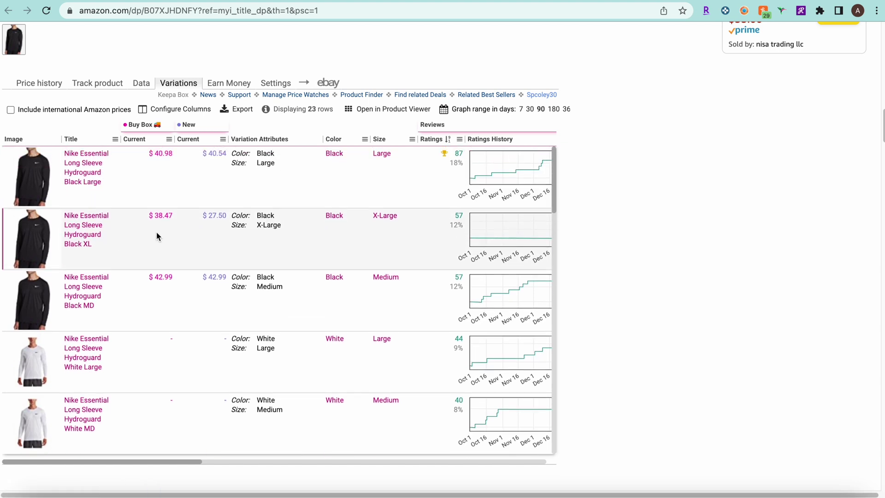
scroll(112, 280, "down", 1)
Step: Scroll down the Variations table and open the Iron Grey Large variant's price history
scroll(138, 272, "up", 1)
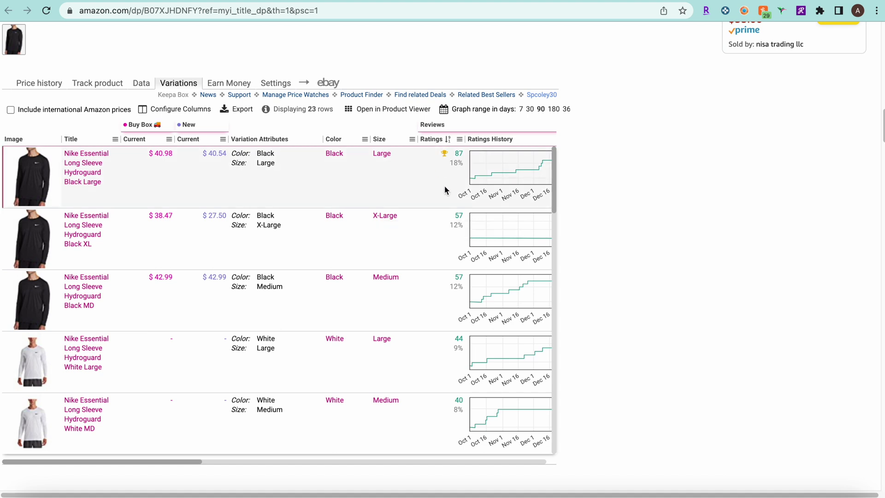
scroll(145, 251, "down", 8)
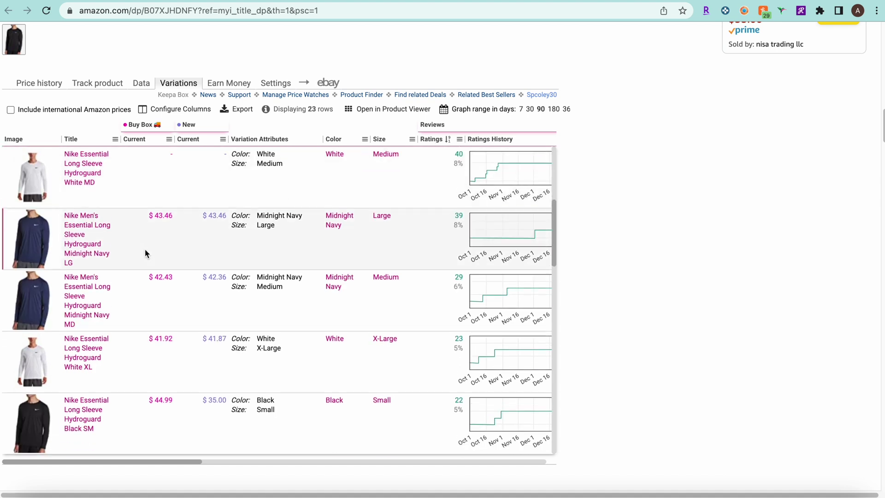
scroll(145, 249, "down", 3)
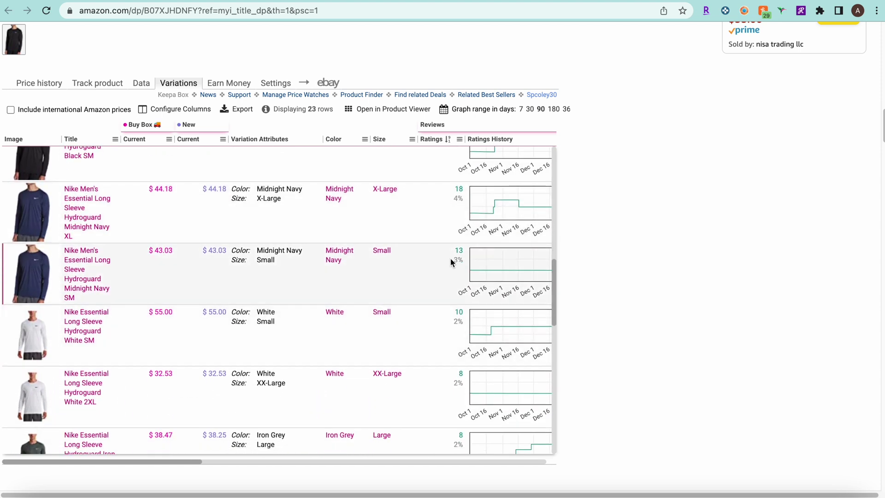
scroll(129, 299, "down", 3)
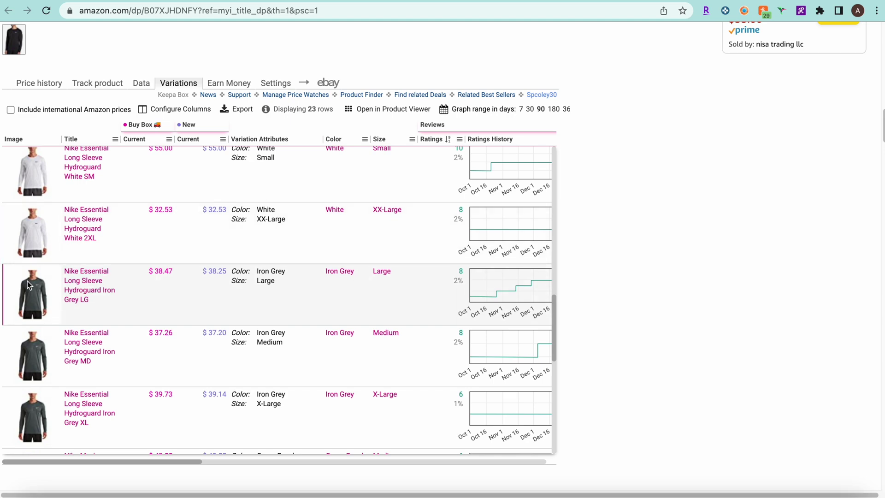
left_click(131, 286)
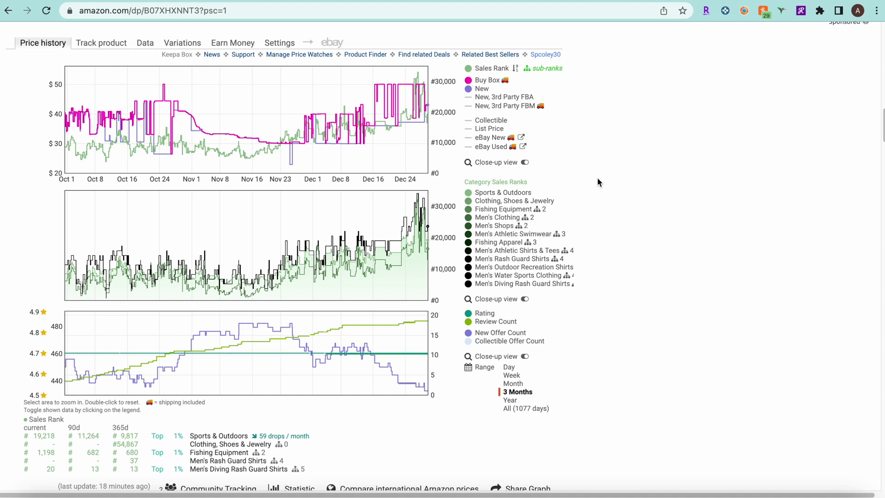
mouse_move(241, 136)
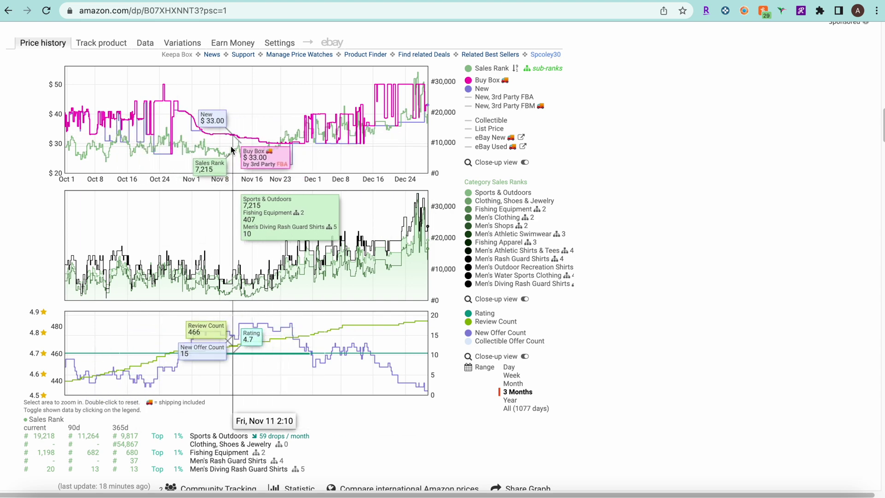
Step: Scroll down the variant's Keepa charts to the Range options
scroll(259, 147, "down", 1)
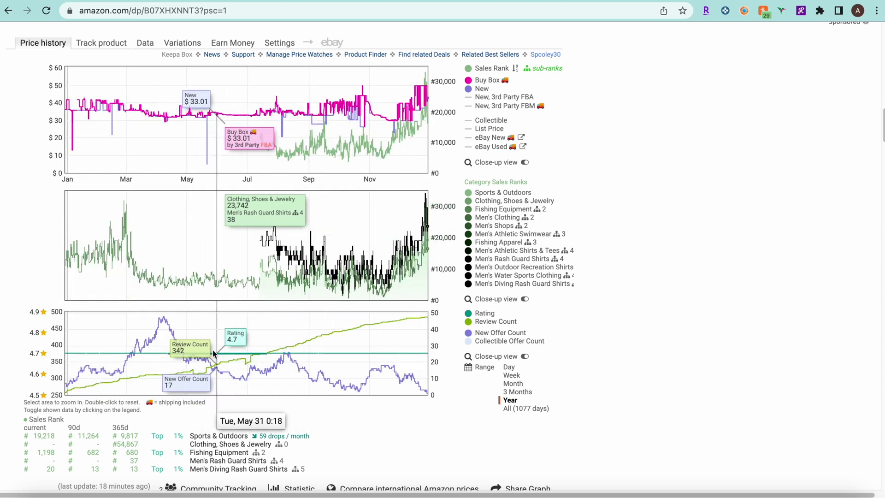